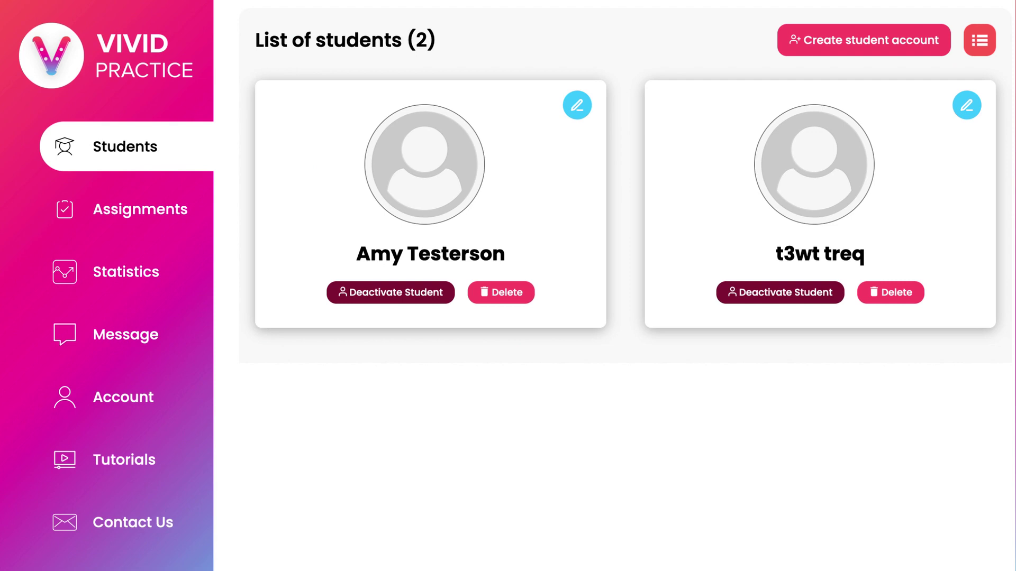
Import assignments from the Tonara account after entering its username and password.
{"action": "left_click", "coordinate": [175, 217]}
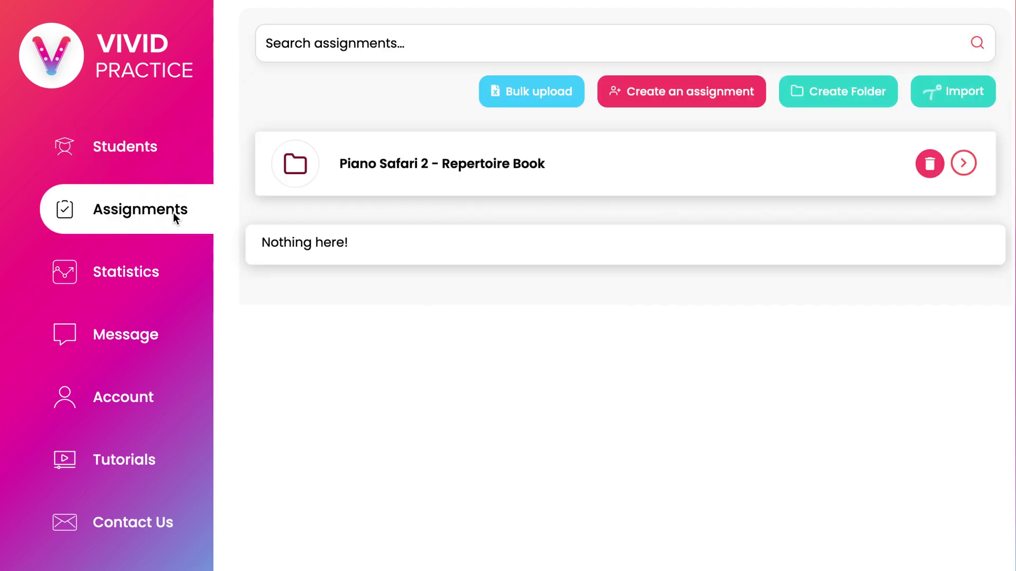
{"action": "left_click", "coordinate": [952, 101]}
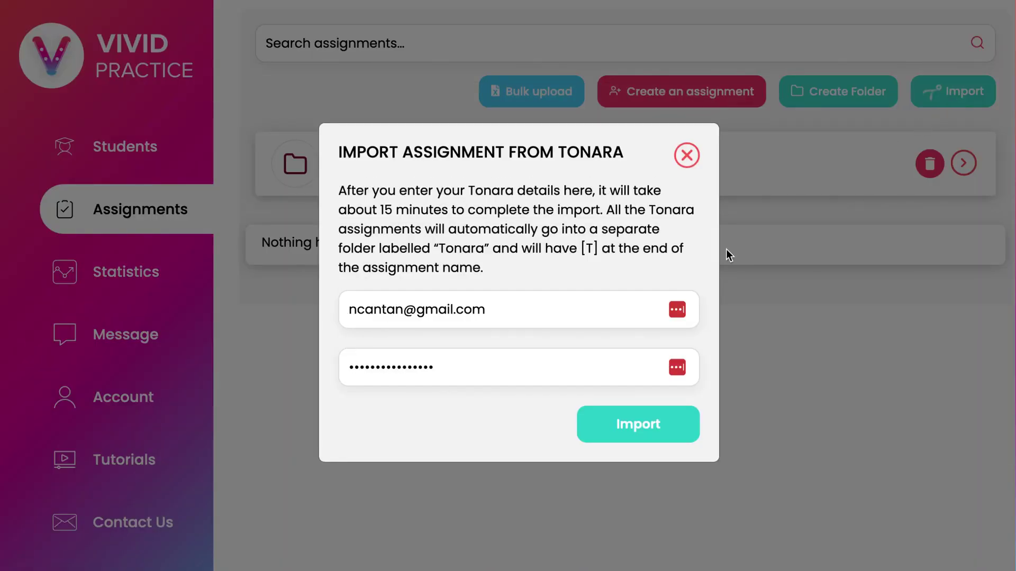
{"action": "left_click", "coordinate": [589, 302]}
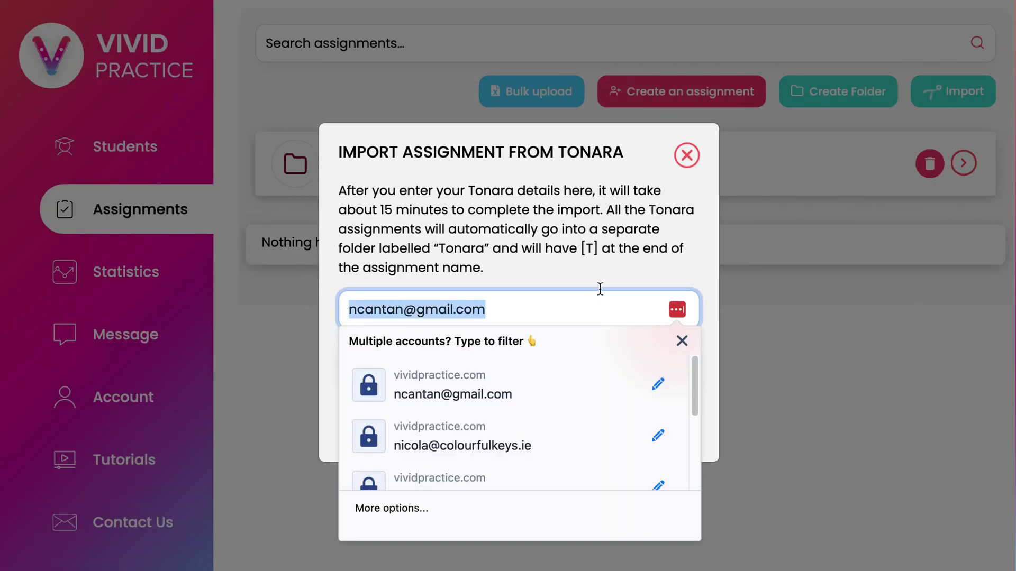
{"action": "type", "text": "nico"}
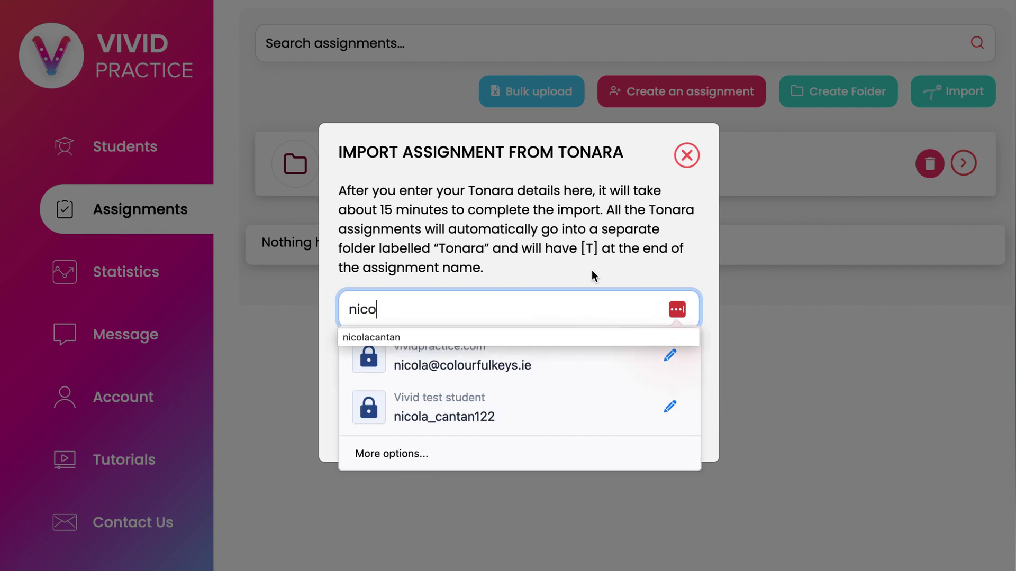
{"action": "type", "text": "lacantan"}
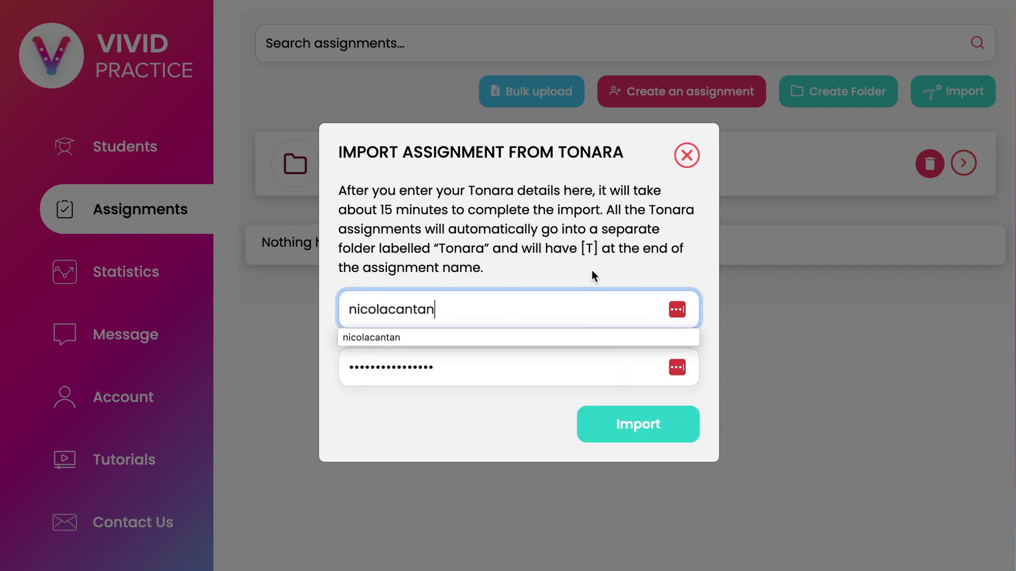
{"action": "key", "text": "Tab"}
{"action": "key", "text": "super+v"}
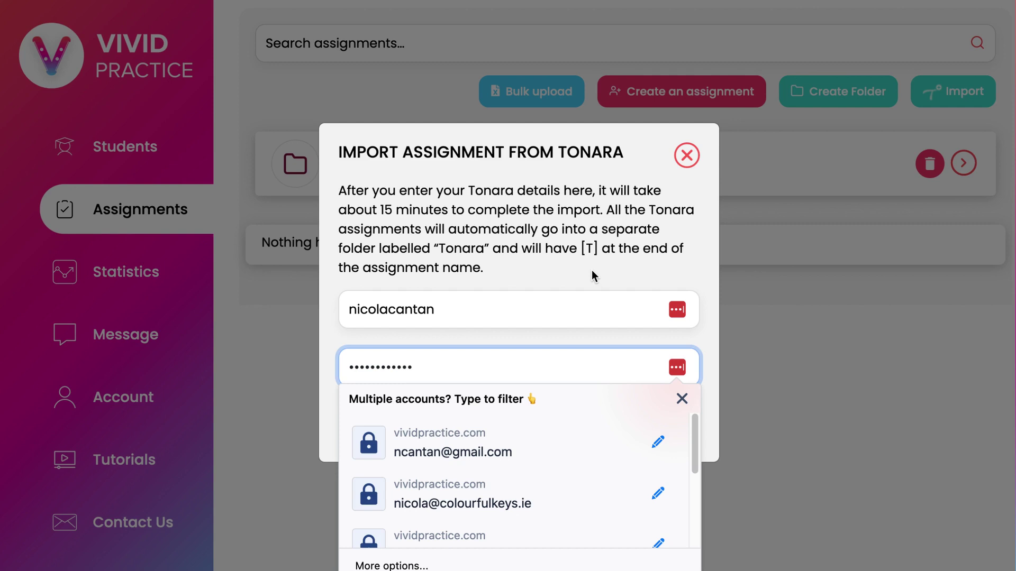
{"action": "left_click", "coordinate": [646, 278]}
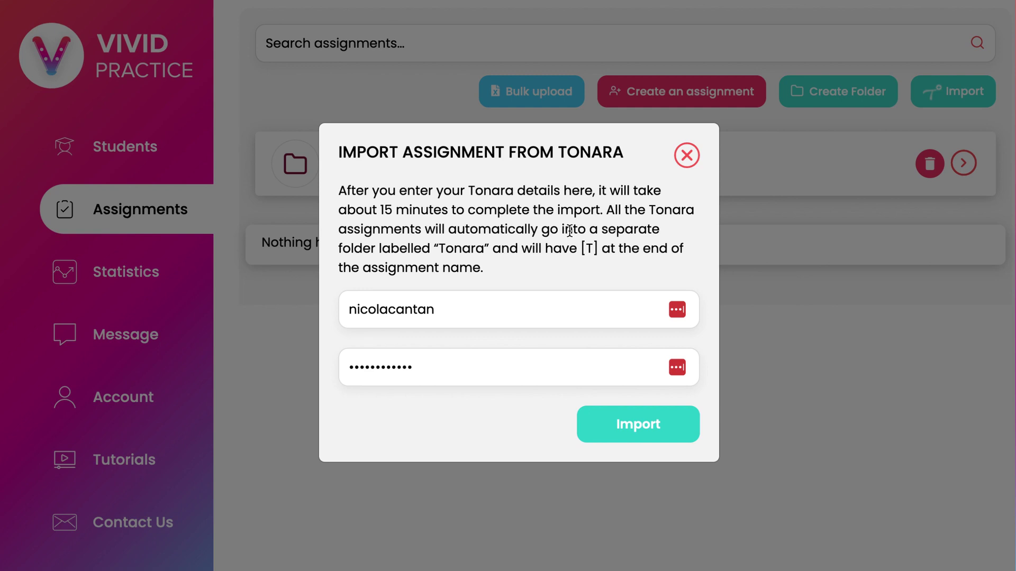
{"action": "left_click", "coordinate": [659, 431]}
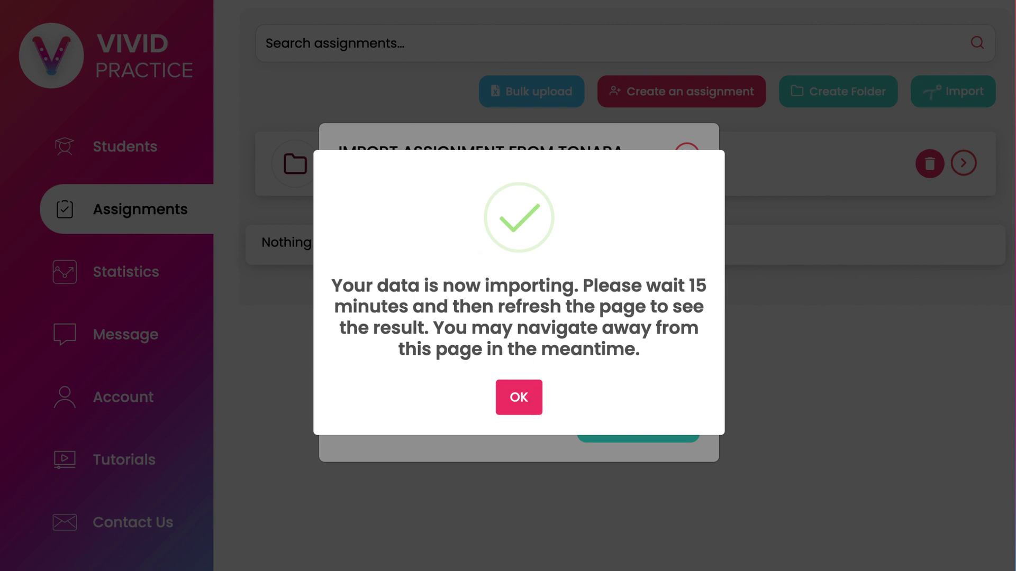
Reload and expand the Tonara folder to show items like '1 Growth Mindset and praise [T]'.
{"action": "left_click", "coordinate": [524, 398]}
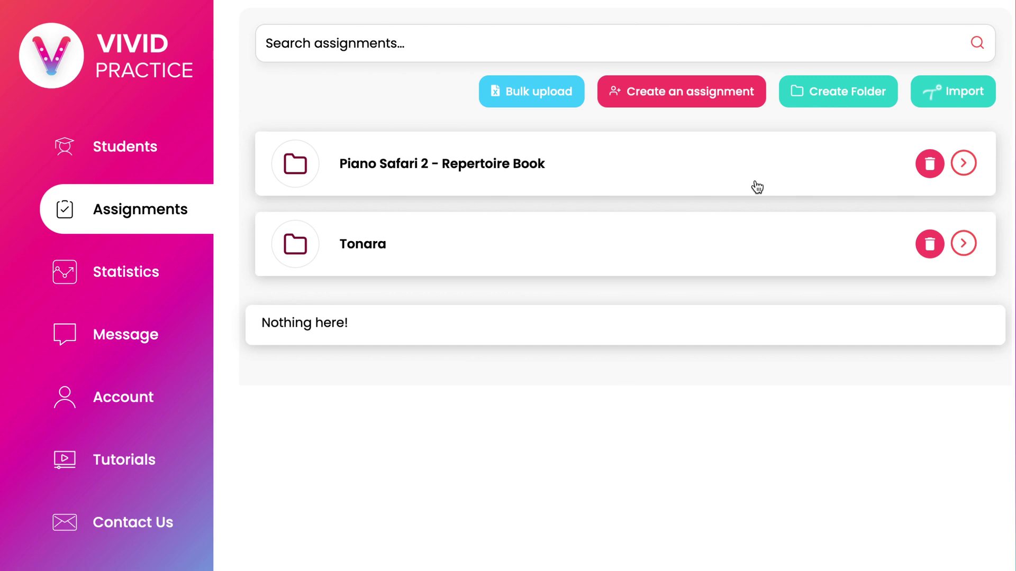
{"action": "left_click", "coordinate": [758, 254]}
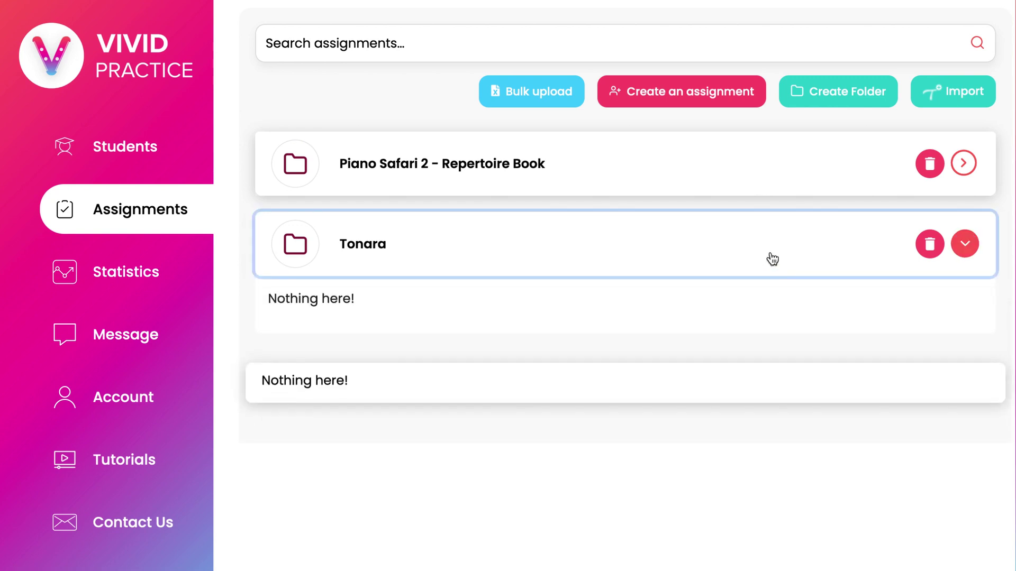
{"action": "key", "text": "super+r"}
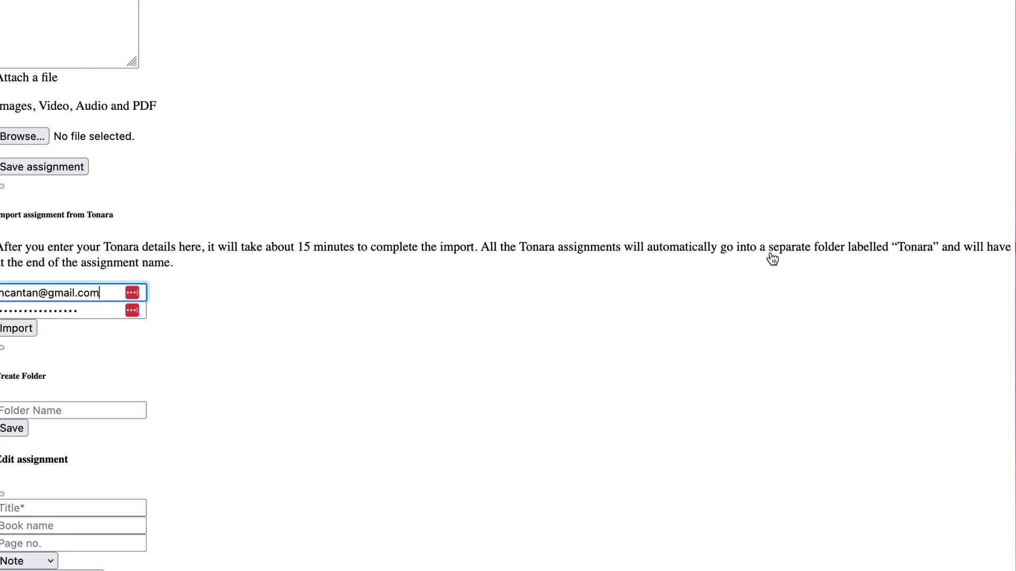
{"action": "left_click", "coordinate": [409, 184]}
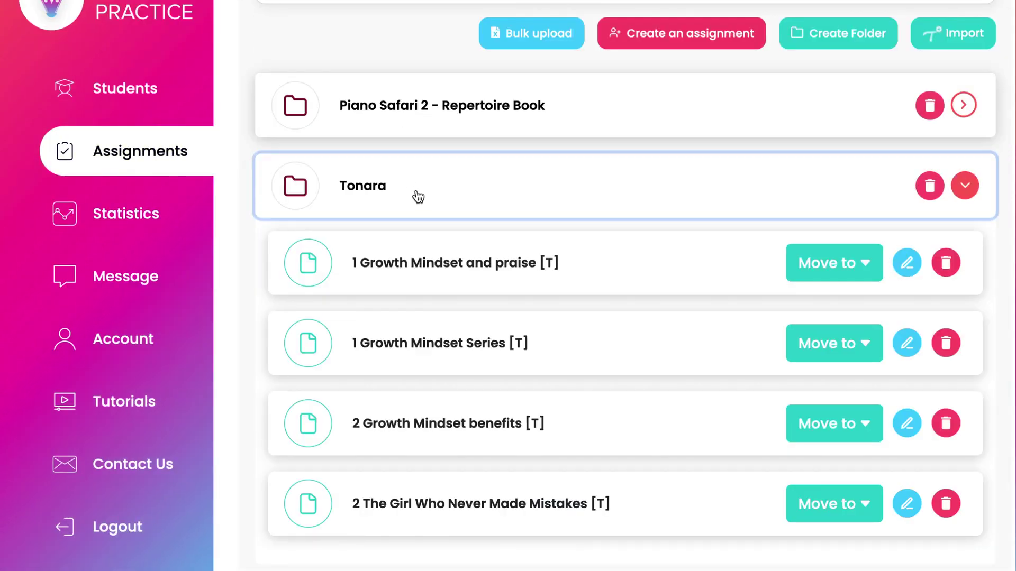
{"action": "scroll", "coordinate": [694, 325], "scroll_direction": "down", "scroll_amount": 1}
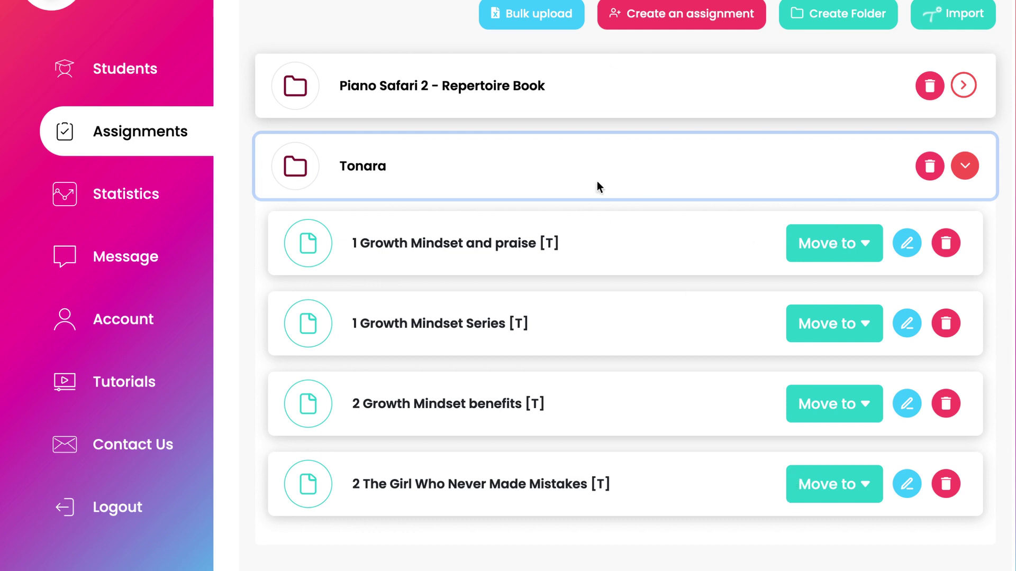
Reload, expand the Tonara folder, scroll through its [T] assignments, then collapse it.
{"action": "key", "text": "super+r"}
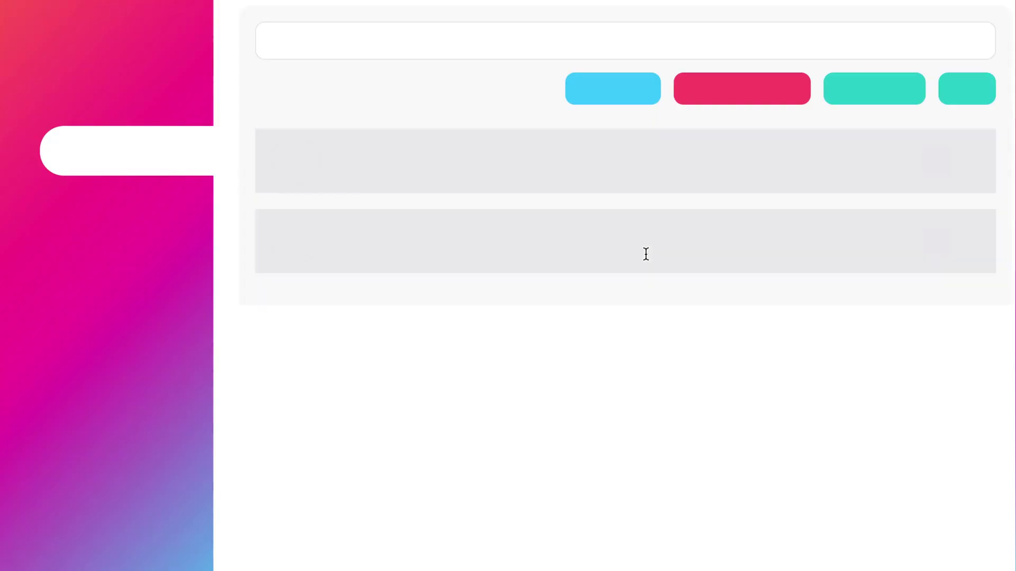
{"action": "left_click", "coordinate": [591, 194]}
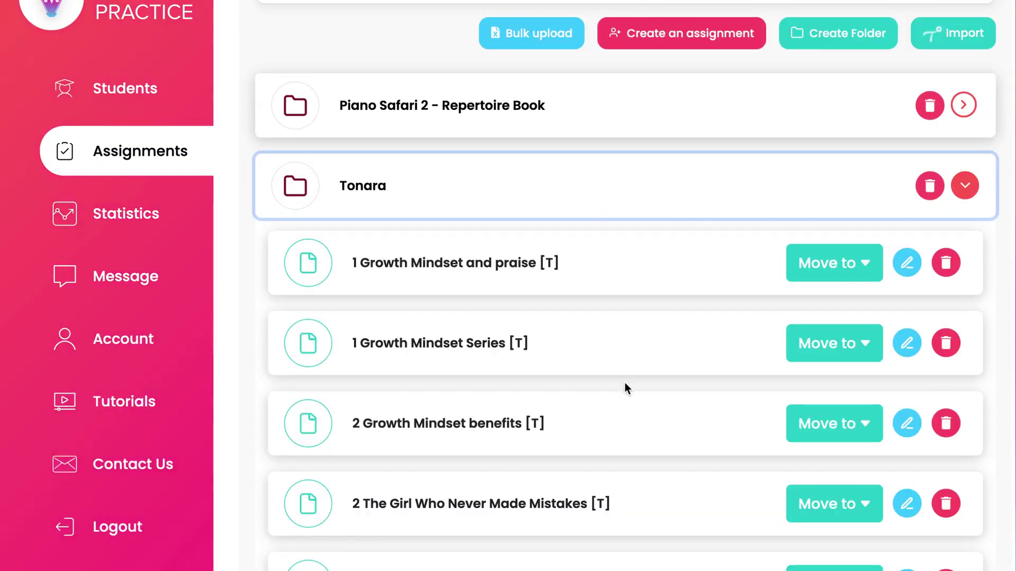
{"action": "scroll", "coordinate": [629, 378], "scroll_direction": "down", "scroll_amount": 4}
{"action": "scroll", "coordinate": [645, 385], "scroll_direction": "down", "scroll_amount": 20}
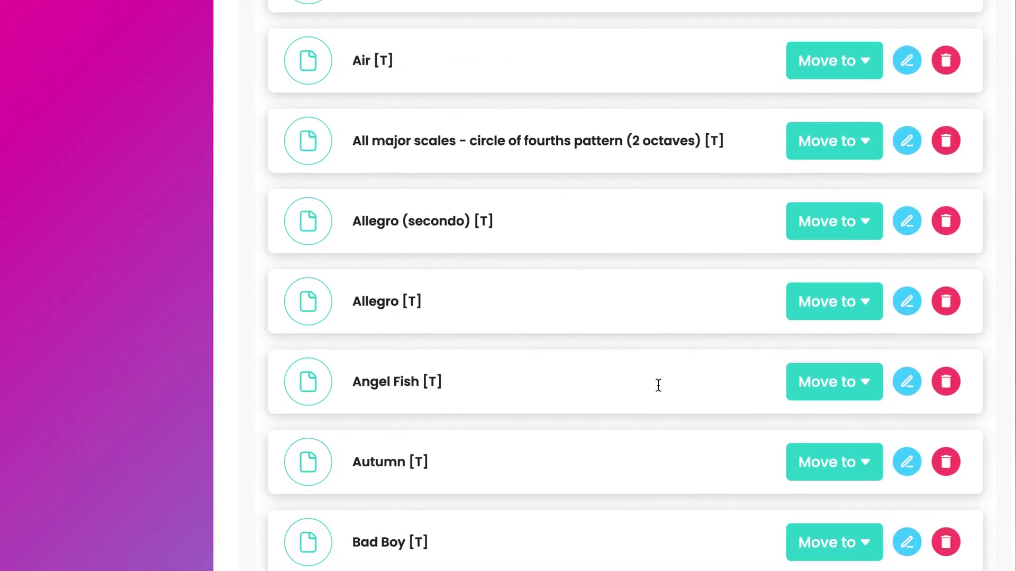
{"action": "scroll", "coordinate": [658, 386], "scroll_direction": "down", "scroll_amount": 6}
{"action": "scroll", "coordinate": [678, 411], "scroll_direction": "up", "scroll_amount": 19}
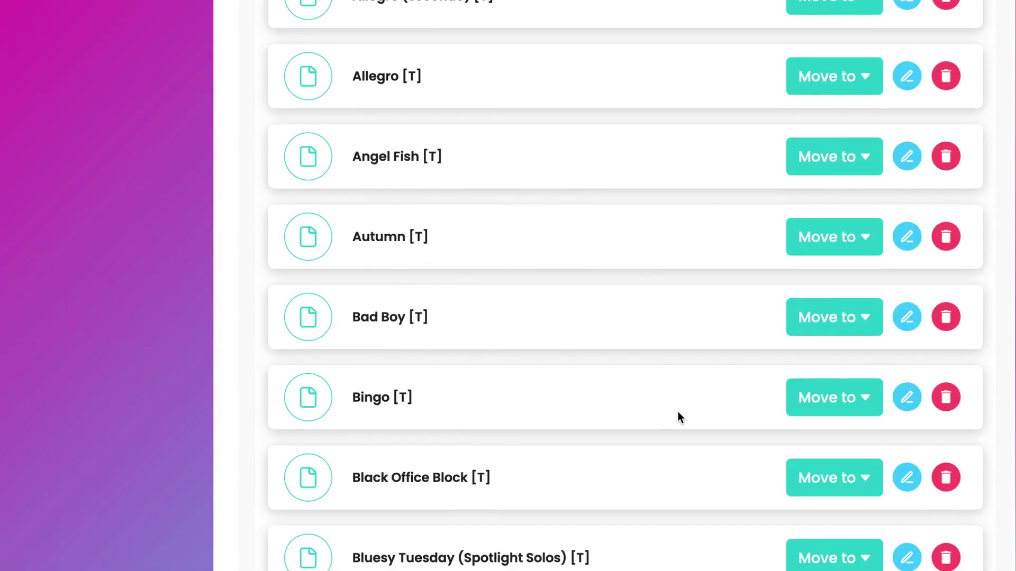
{"action": "scroll", "coordinate": [684, 414], "scroll_direction": "up", "scroll_amount": 20}
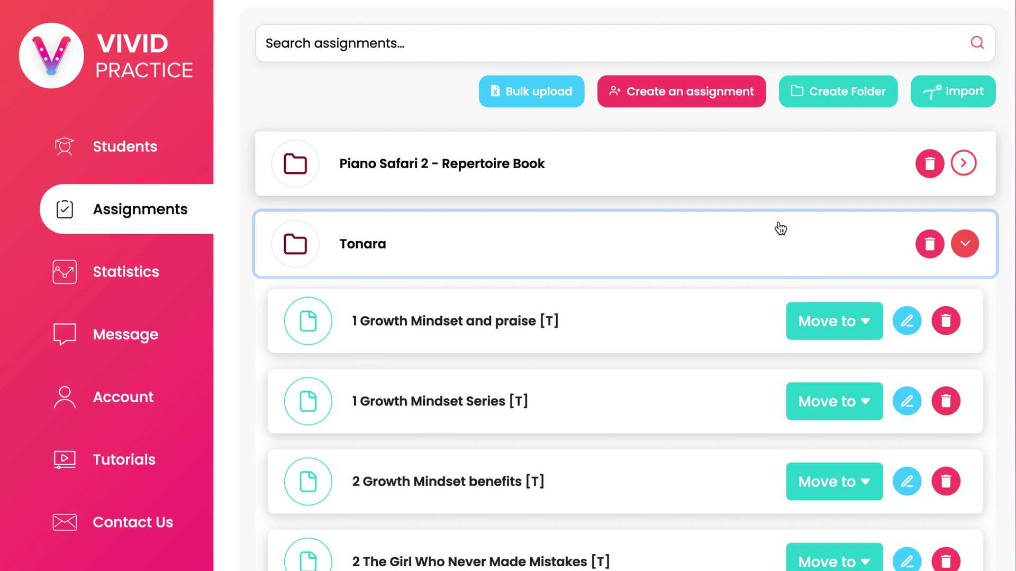
{"action": "left_click", "coordinate": [673, 245]}
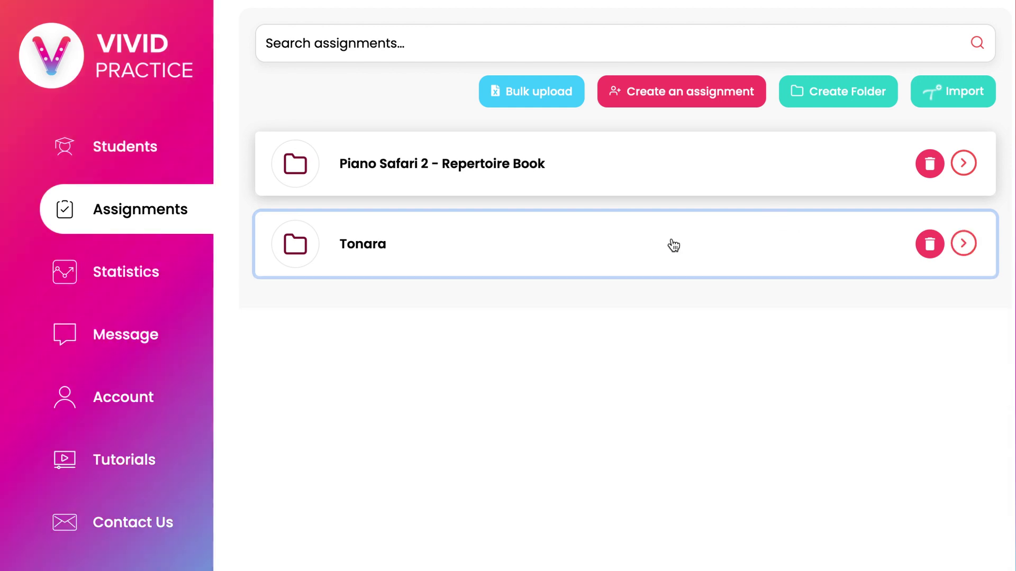
{"action": "left_click", "coordinate": [448, 257]}
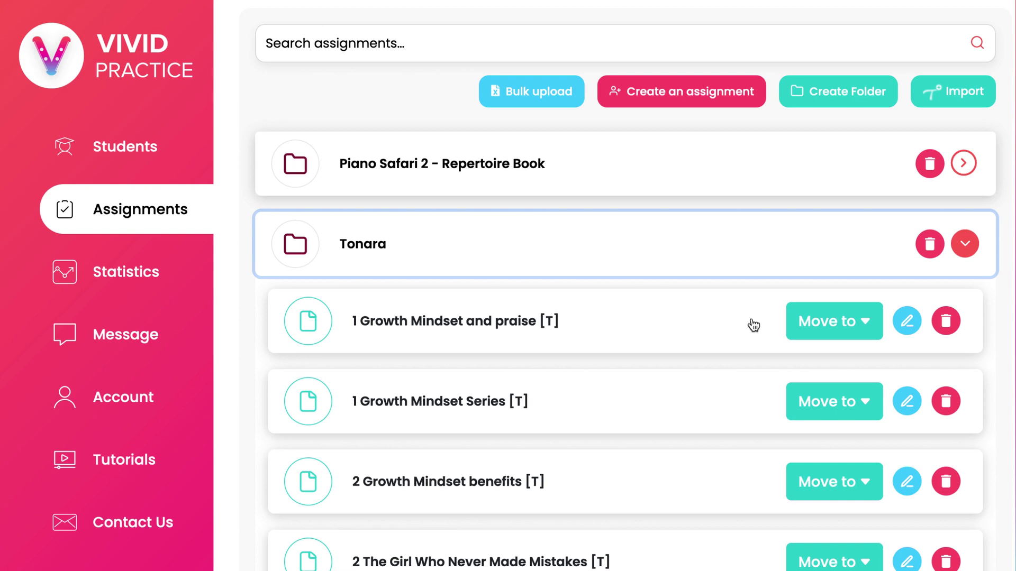
{"action": "left_click", "coordinate": [822, 321]}
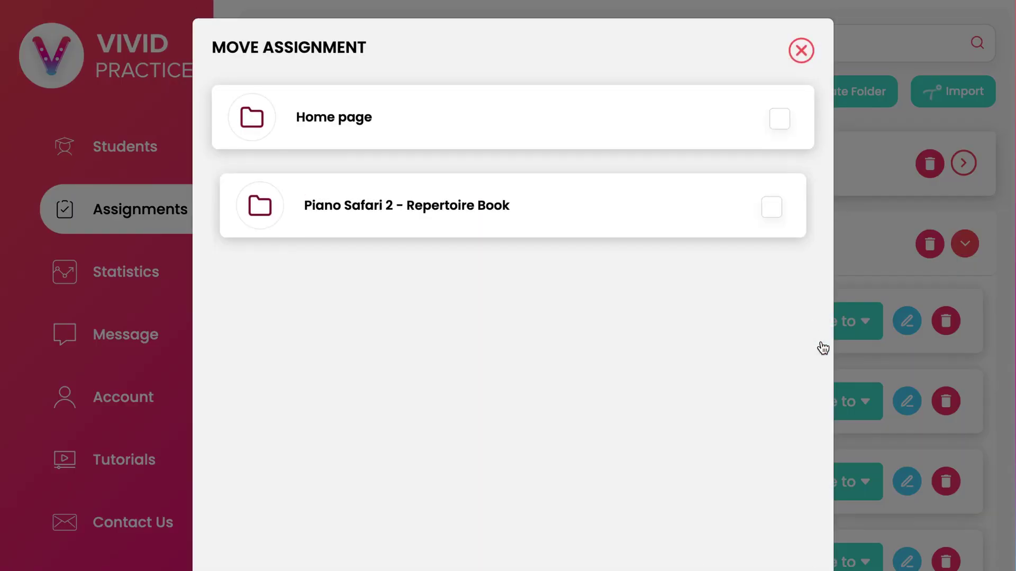
{"action": "left_click", "coordinate": [796, 53]}
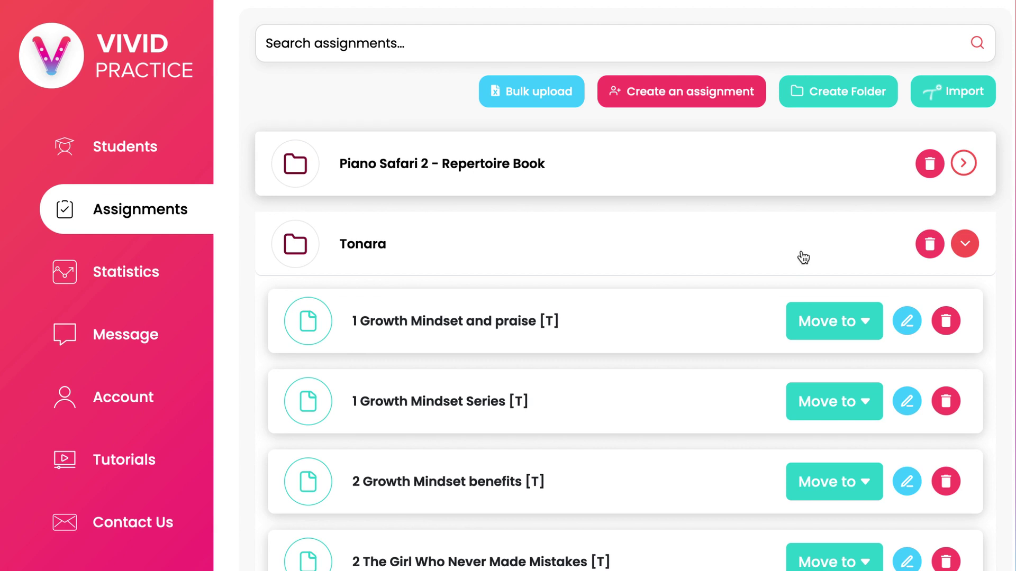
{"action": "left_click", "coordinate": [850, 256]}
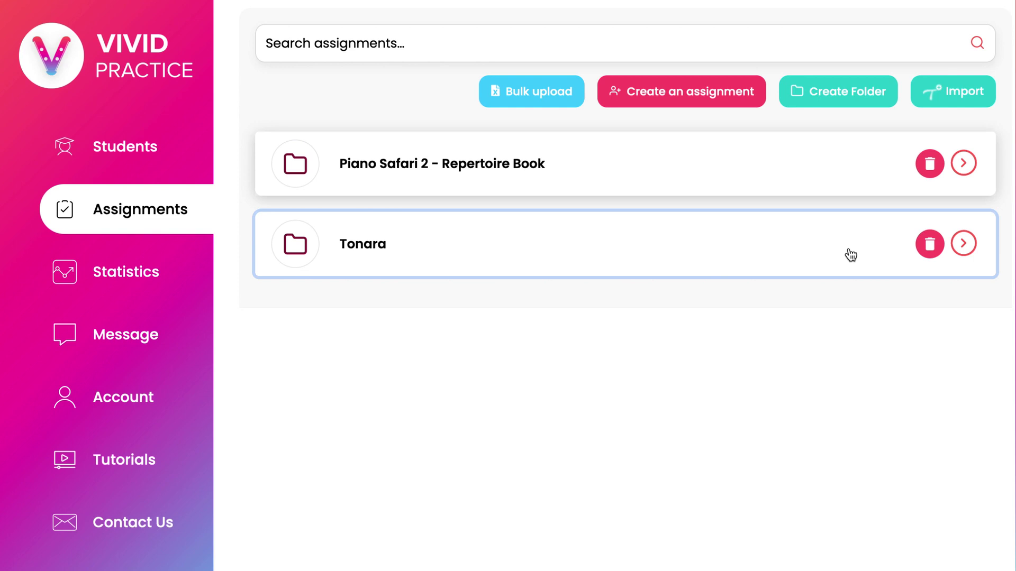
{"action": "left_click", "coordinate": [840, 256]}
Open '1 Growth Mindset and praise' in Edit Assignment, review its instructions, then close it.
{"action": "scroll", "coordinate": [843, 258], "scroll_direction": "down", "scroll_amount": 2}
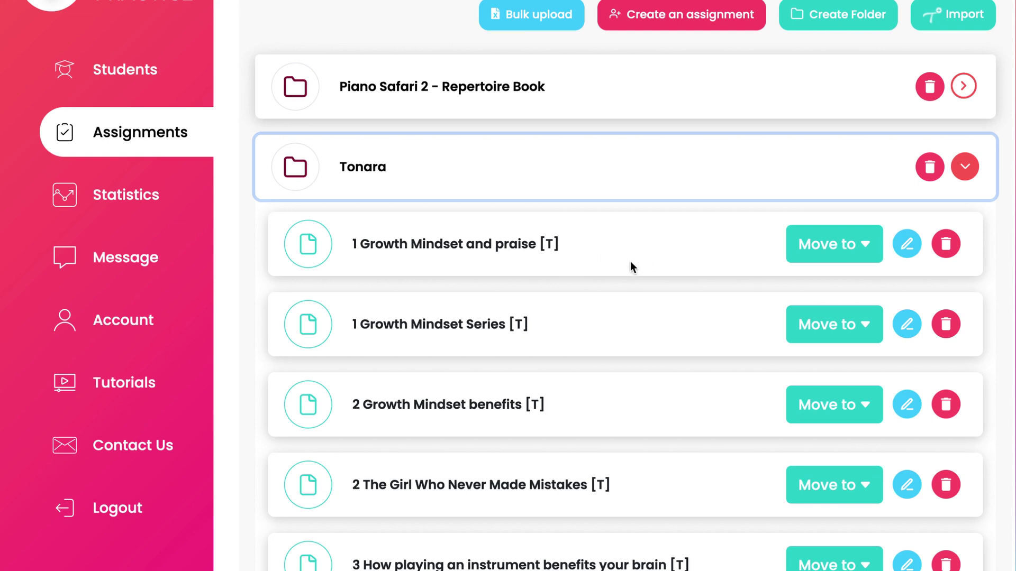
{"action": "left_click", "coordinate": [907, 231]}
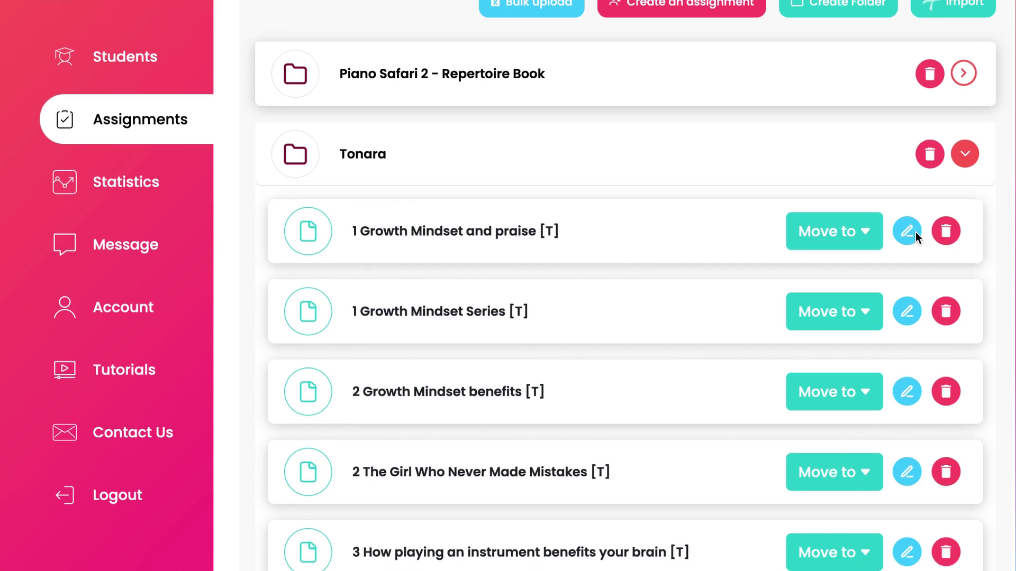
{"action": "scroll", "coordinate": [918, 404], "scroll_direction": "down", "scroll_amount": 2}
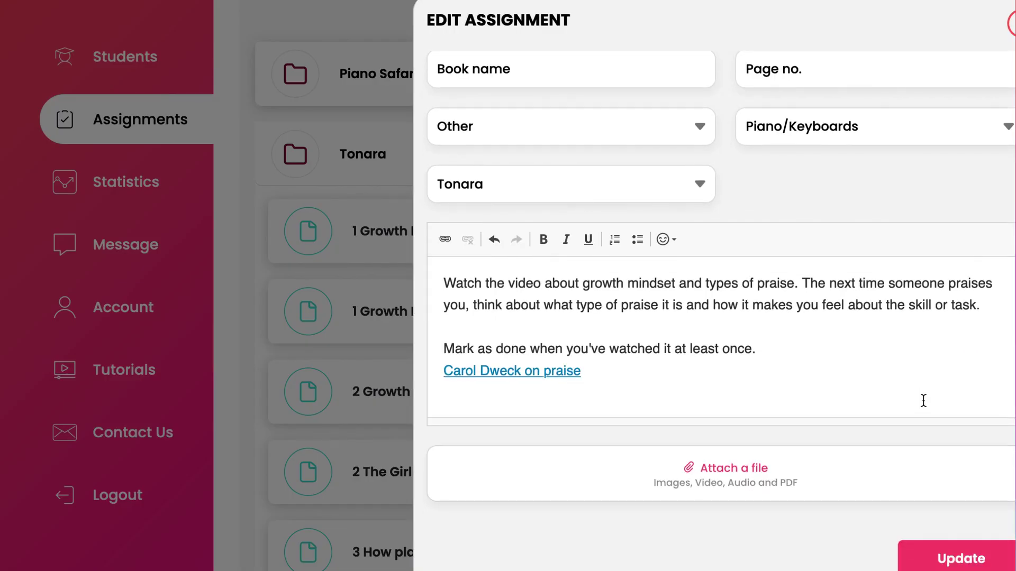
{"action": "left_click", "coordinate": [265, 283]}
{"action": "scroll", "coordinate": [567, 297], "scroll_direction": "down", "scroll_amount": 3}
Review the 60 Second Challenge (Master Level) assignment and close it without changes.
{"action": "scroll", "coordinate": [567, 296], "scroll_direction": "down", "scroll_amount": 6}
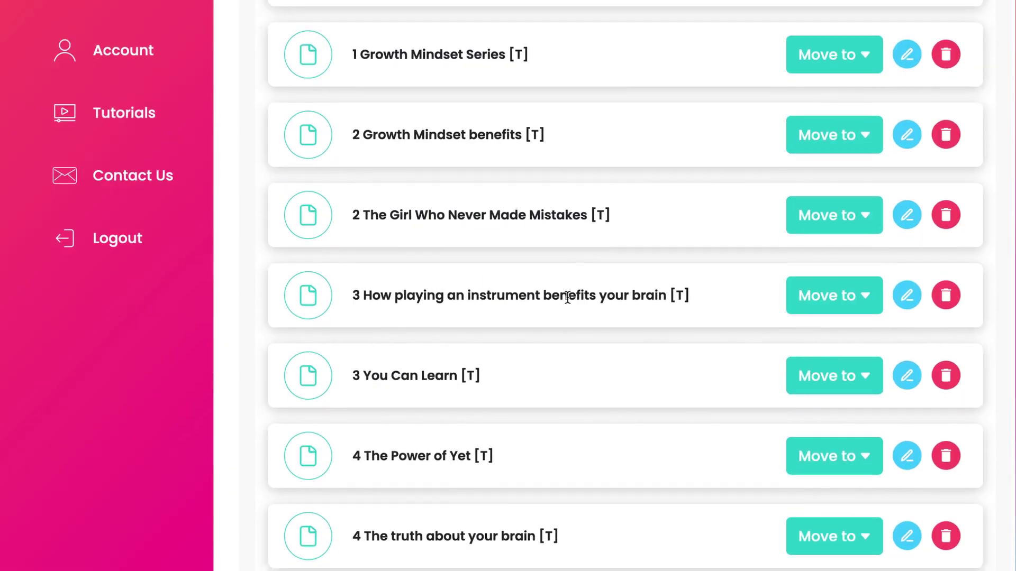
{"action": "scroll", "coordinate": [568, 295], "scroll_direction": "down", "scroll_amount": 5}
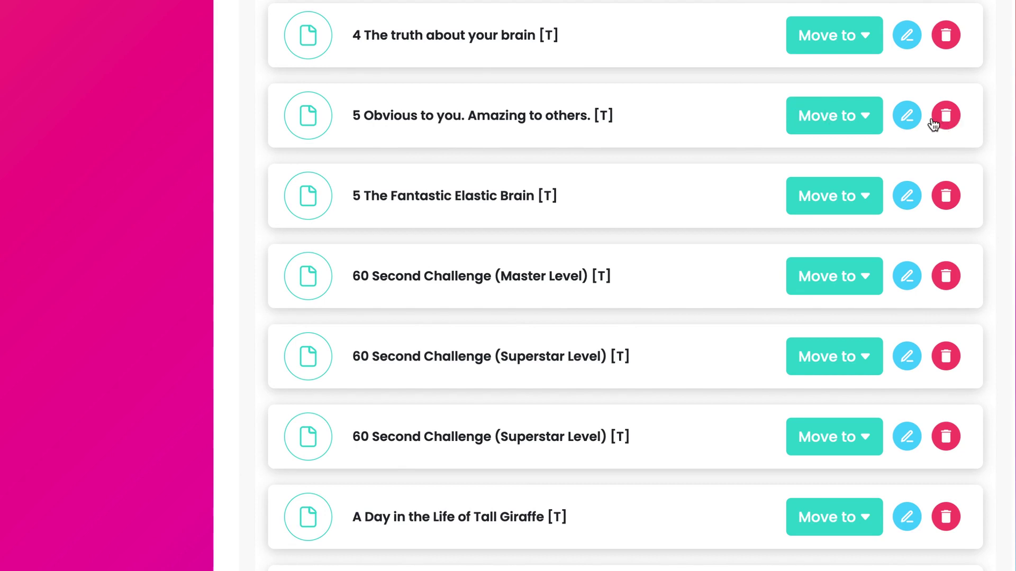
{"action": "left_click", "coordinate": [908, 275]}
{"action": "scroll", "coordinate": [857, 391], "scroll_direction": "down", "scroll_amount": 1}
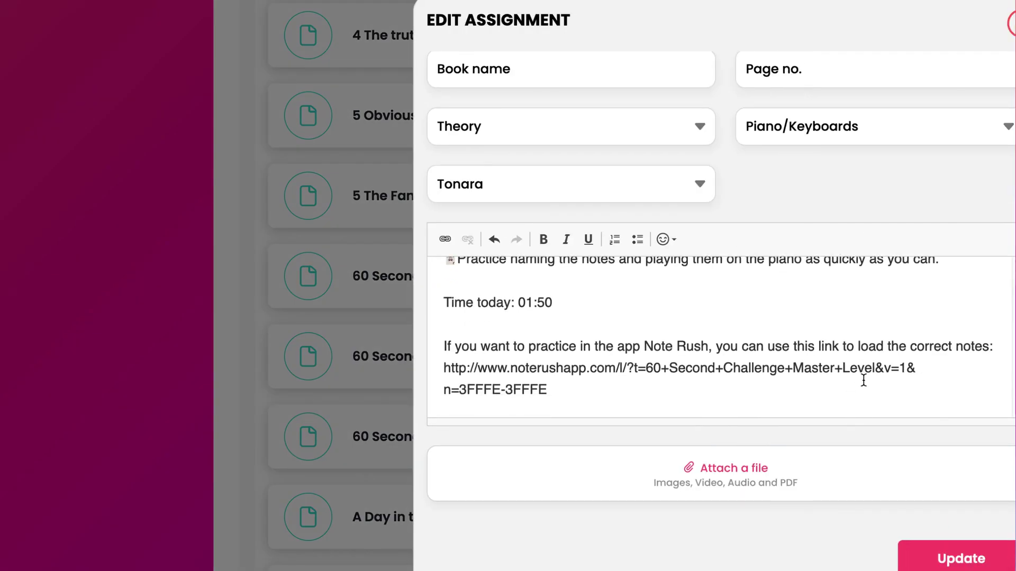
{"action": "left_click", "coordinate": [252, 259]}
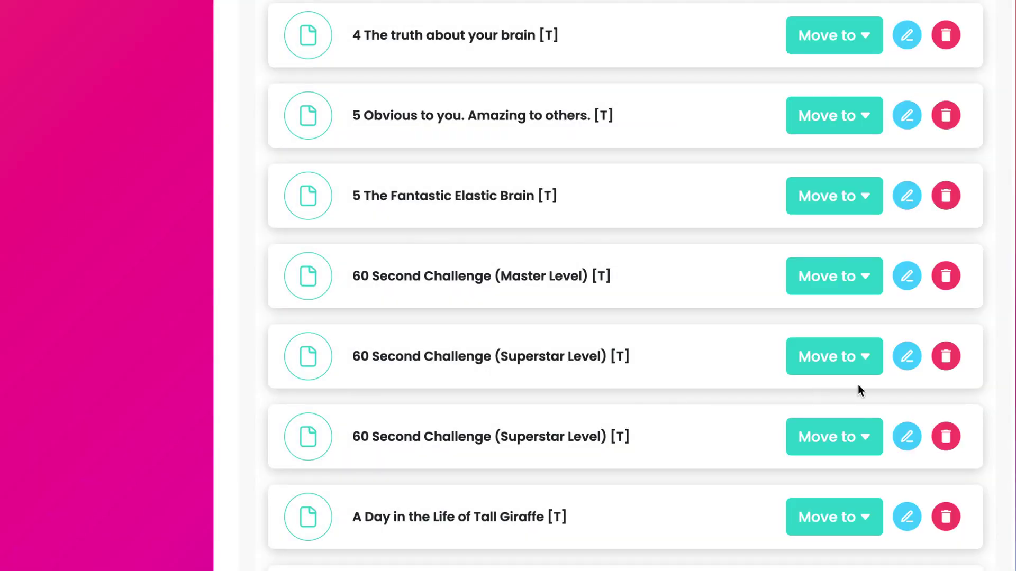
Review the 60 Second Challenge (Superstar Level) assignment, close it, and return up the list.
{"action": "left_click", "coordinate": [906, 353]}
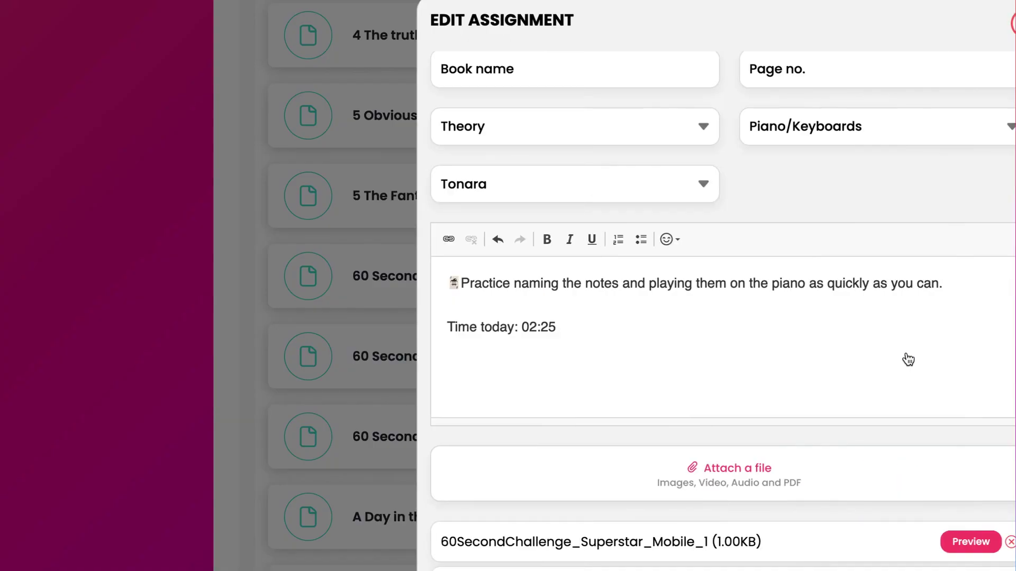
{"action": "scroll", "coordinate": [878, 389], "scroll_direction": "down", "scroll_amount": 3}
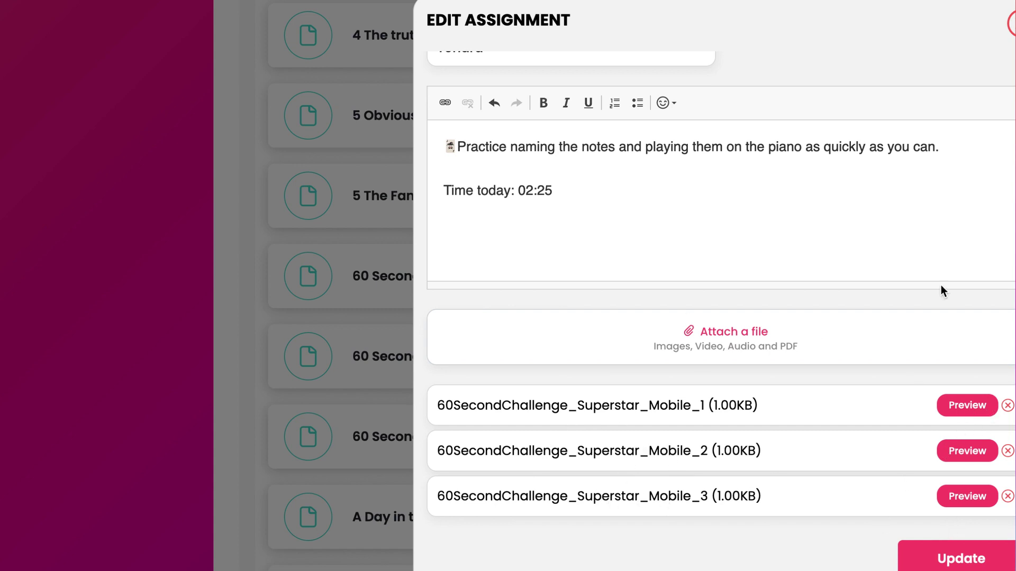
{"action": "left_click", "coordinate": [1013, 23]}
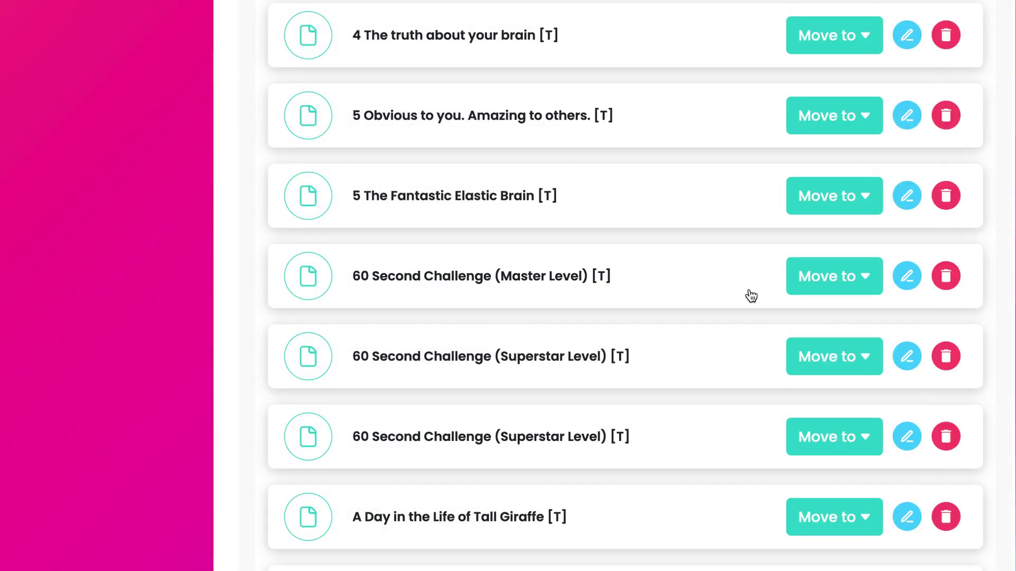
{"action": "scroll", "coordinate": [623, 367], "scroll_direction": "up", "scroll_amount": 5}
{"action": "scroll", "coordinate": [625, 367], "scroll_direction": "up", "scroll_amount": 5}
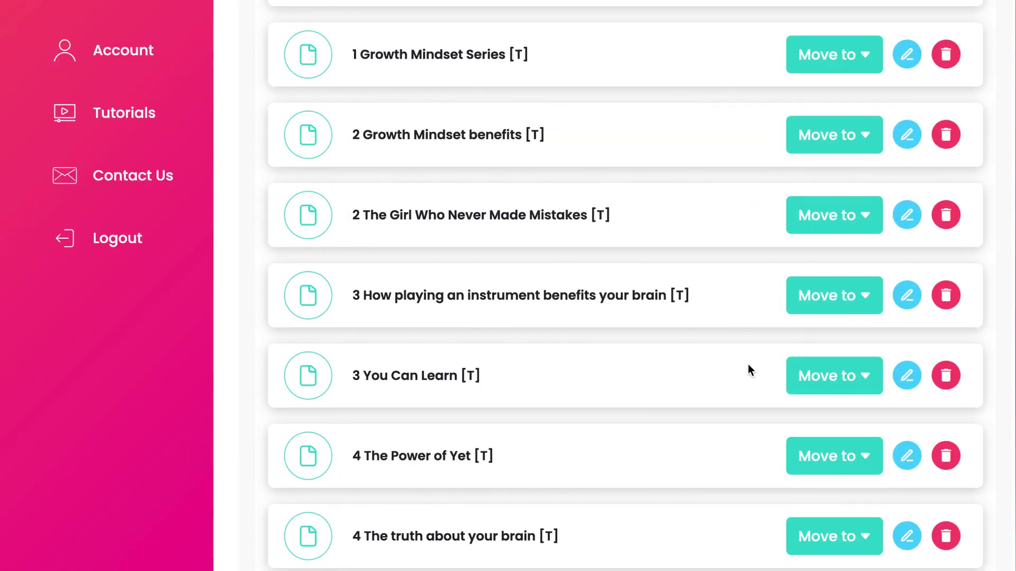
Edit '3 How playing an instrument benefits your brain' and select its video link text.
{"action": "left_click", "coordinate": [907, 295]}
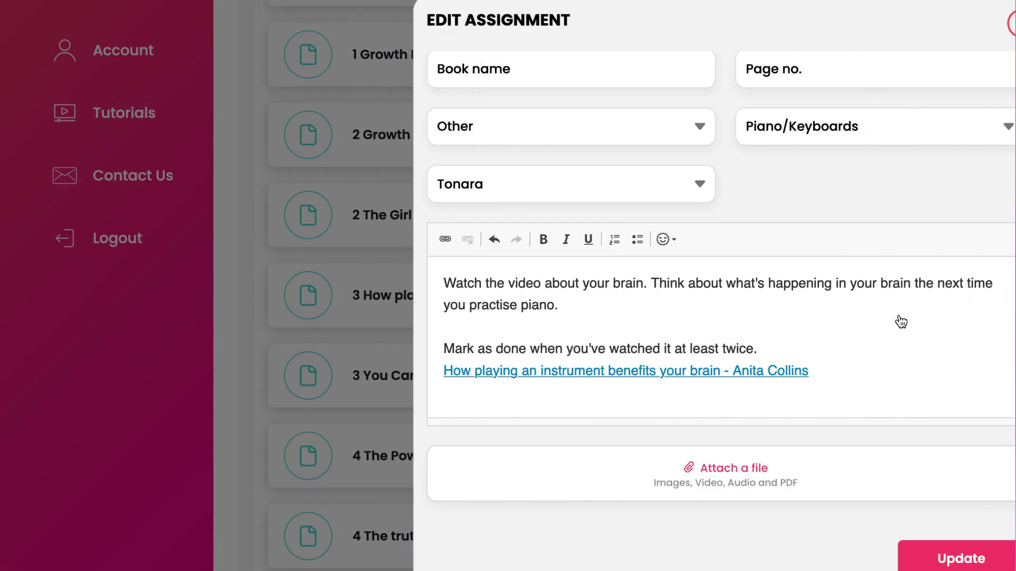
{"action": "right_click", "coordinate": [838, 373]}
{"action": "left_click", "coordinate": [814, 358]}
{"action": "left_click_drag", "start_coordinate": [823, 381], "coordinate": [447, 363]}
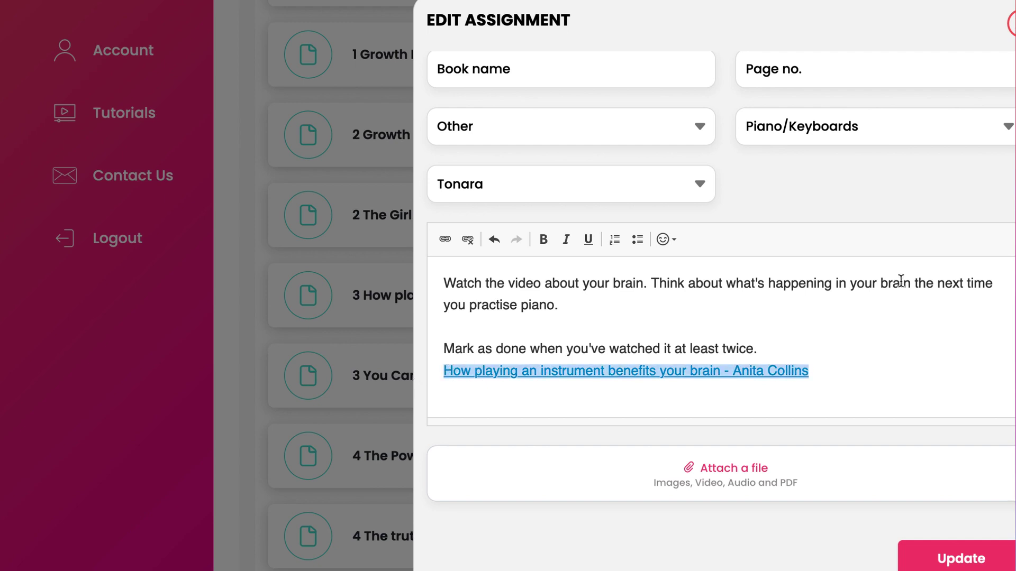
{"action": "left_click", "coordinate": [835, 311]}
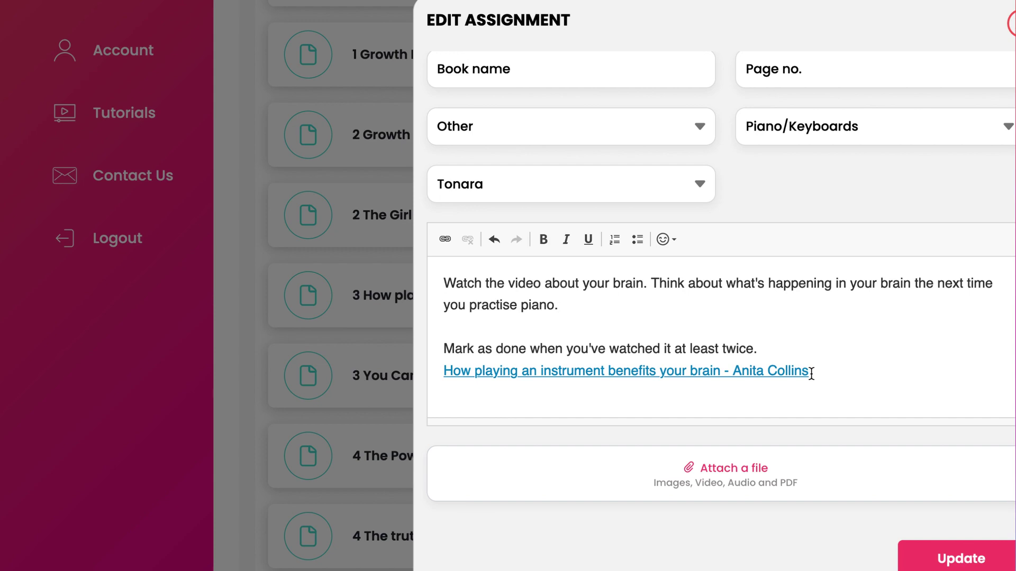
{"action": "left_click_drag", "start_coordinate": [811, 373], "coordinate": [446, 379]}
Confirm the video link points to youtu.be/R0JKCYZ8hng unchanged, then close the assignment editor.
{"action": "left_click", "coordinate": [512, 389]}
{"action": "double_click", "coordinate": [551, 374]}
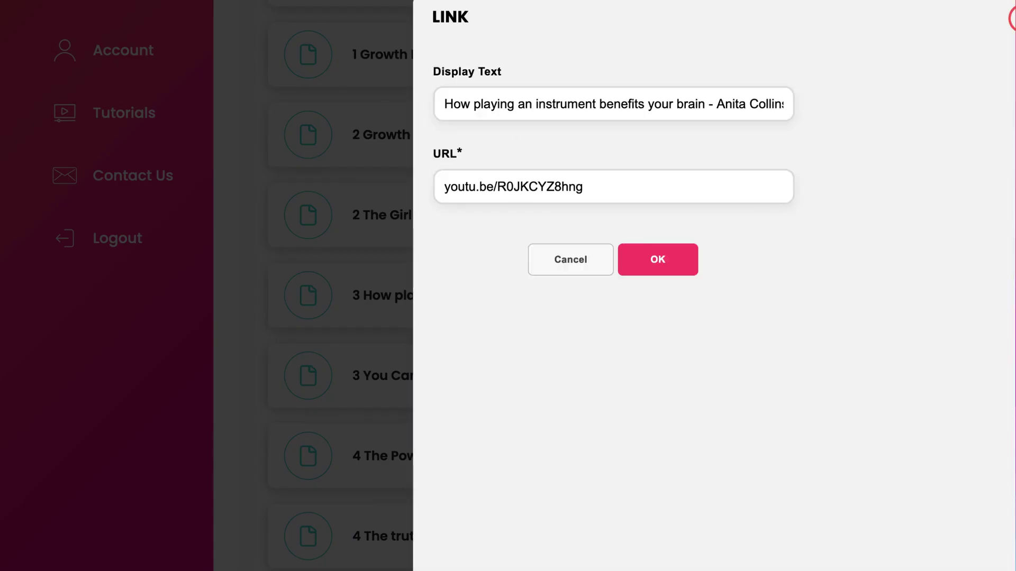
{"action": "key", "text": "Return"}
{"action": "left_click", "coordinate": [831, 371]}
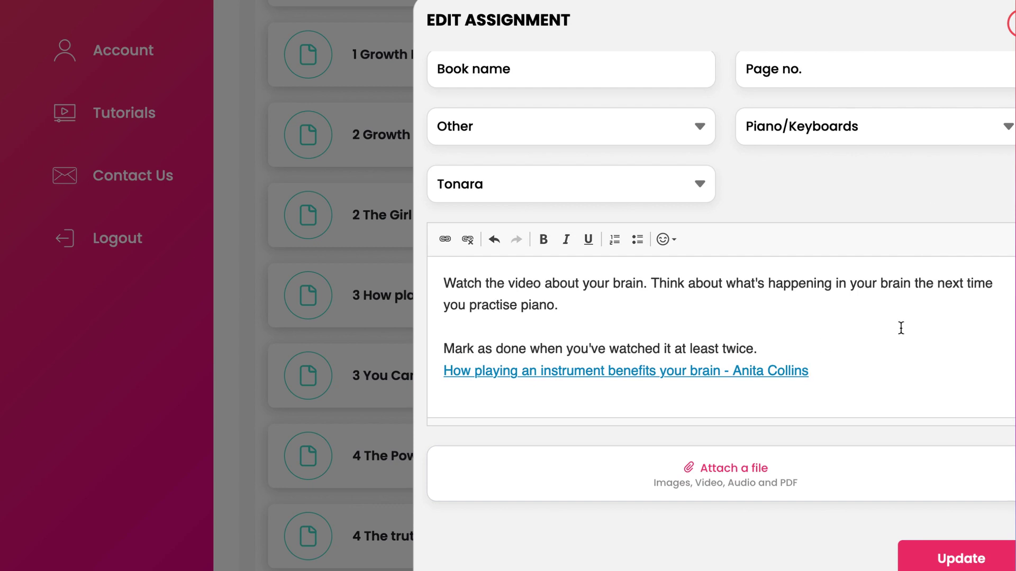
{"action": "scroll", "coordinate": [926, 300], "scroll_direction": "up", "scroll_amount": 2}
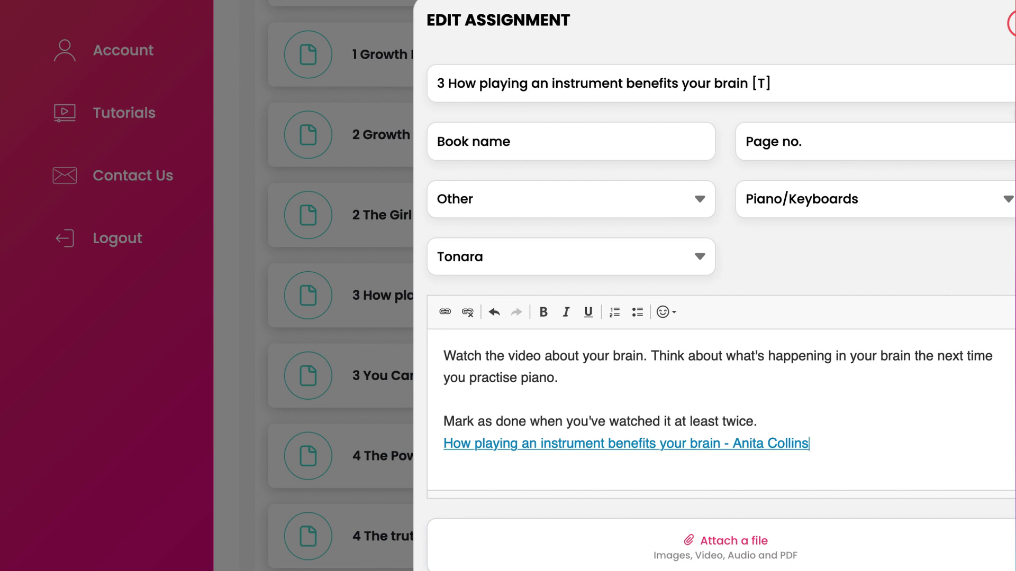
{"action": "left_click", "coordinate": [1012, 25]}
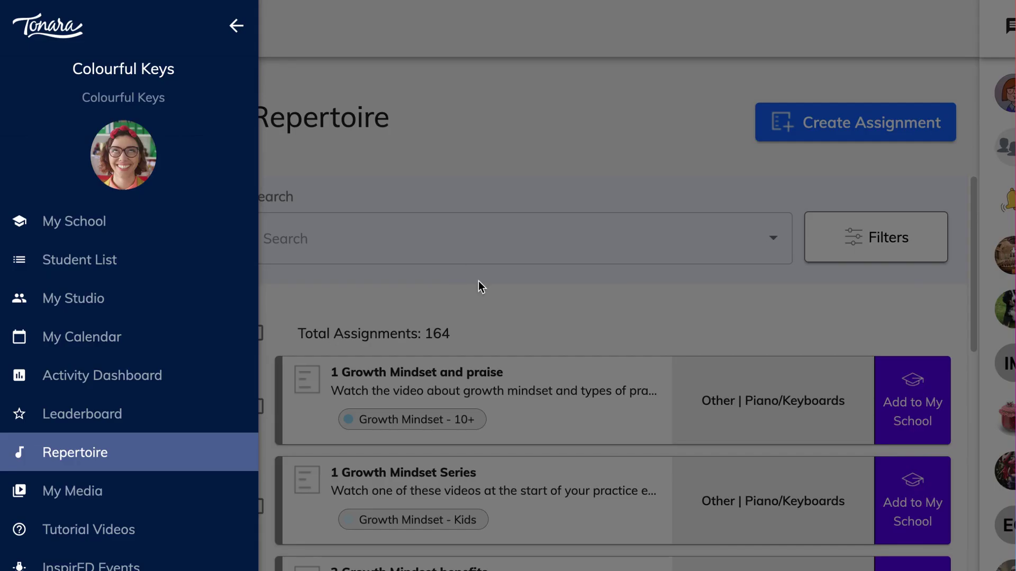
{"action": "left_click", "coordinate": [478, 281]}
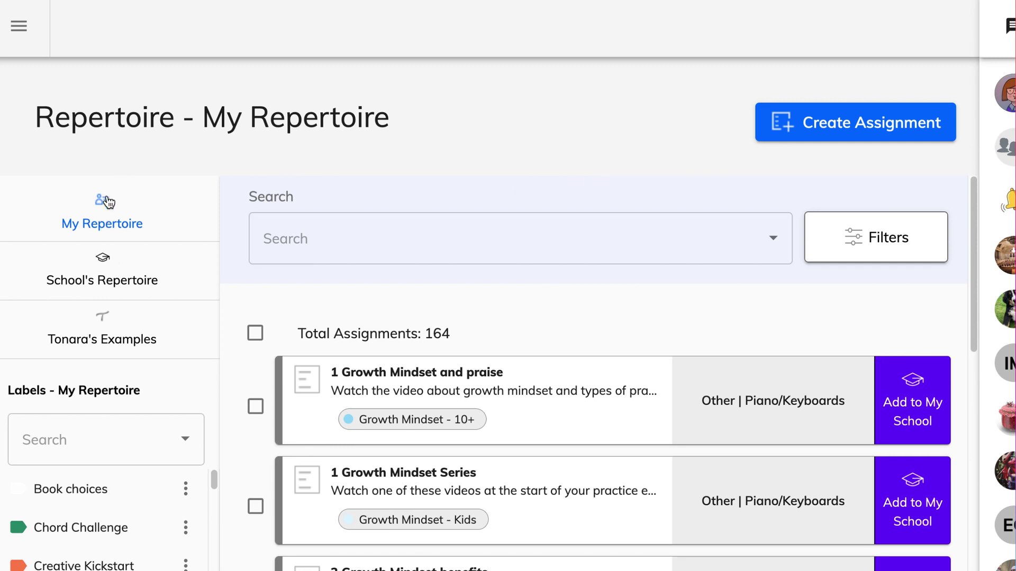
Switch from My Repertoire to Tonara's School's Repertoire list.
{"action": "left_click", "coordinate": [147, 280]}
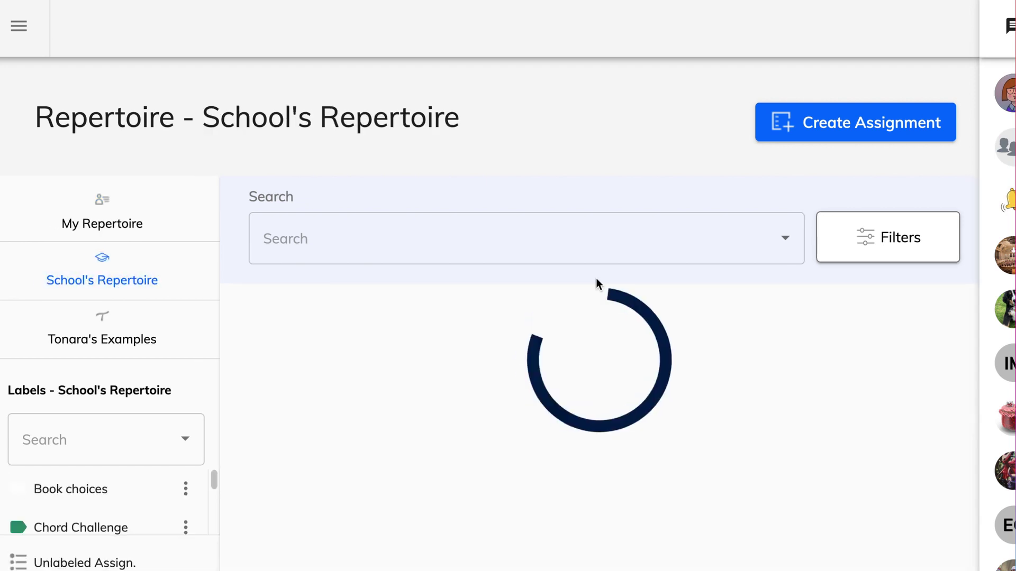
Filter School's Repertoire by the Book choices label (6 assignments) and select them all.
{"action": "scroll", "coordinate": [580, 304], "scroll_direction": "down", "scroll_amount": 3}
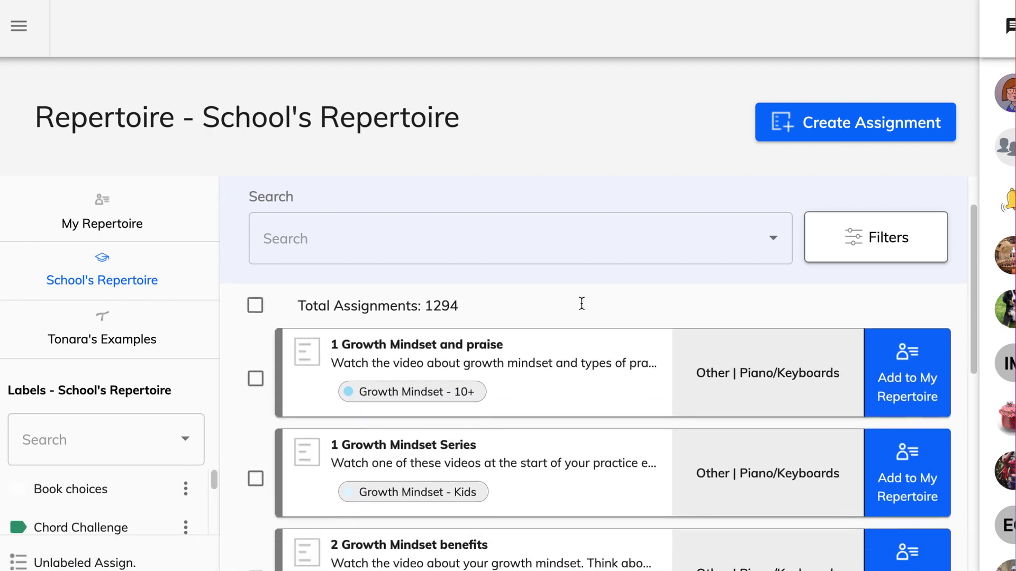
{"action": "scroll", "coordinate": [580, 312], "scroll_direction": "up", "scroll_amount": 2}
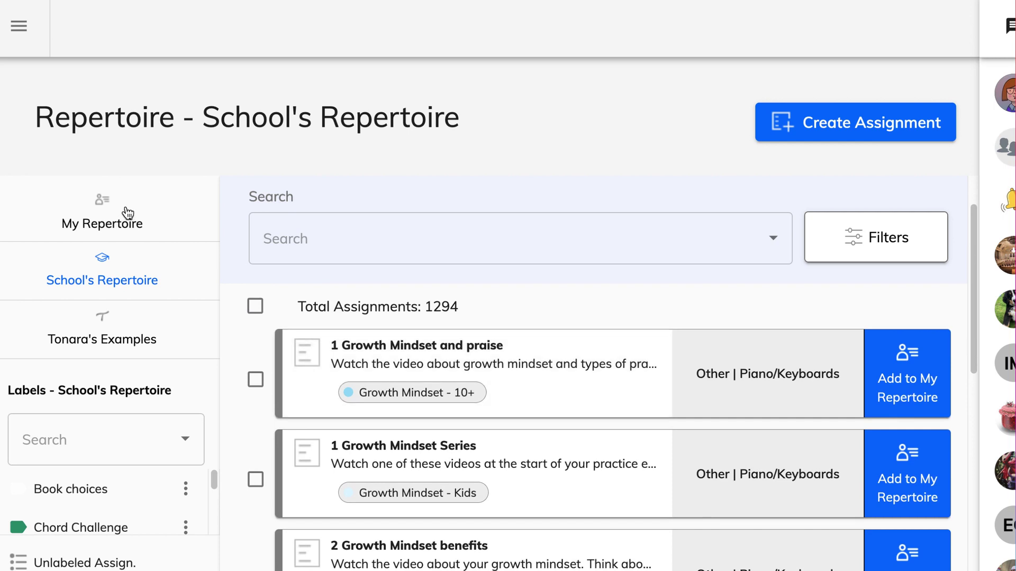
{"action": "scroll", "coordinate": [539, 280], "scroll_direction": "down", "scroll_amount": 1}
{"action": "scroll", "coordinate": [539, 280], "scroll_direction": "down", "scroll_amount": 3}
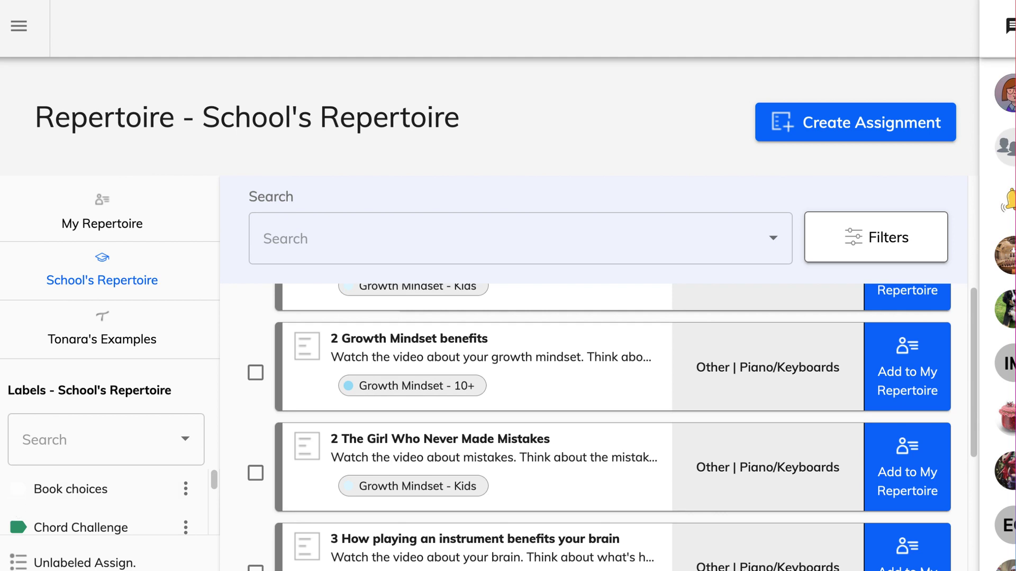
{"action": "left_click", "coordinate": [100, 493]}
{"action": "scroll", "coordinate": [662, 376], "scroll_direction": "down", "scroll_amount": 5}
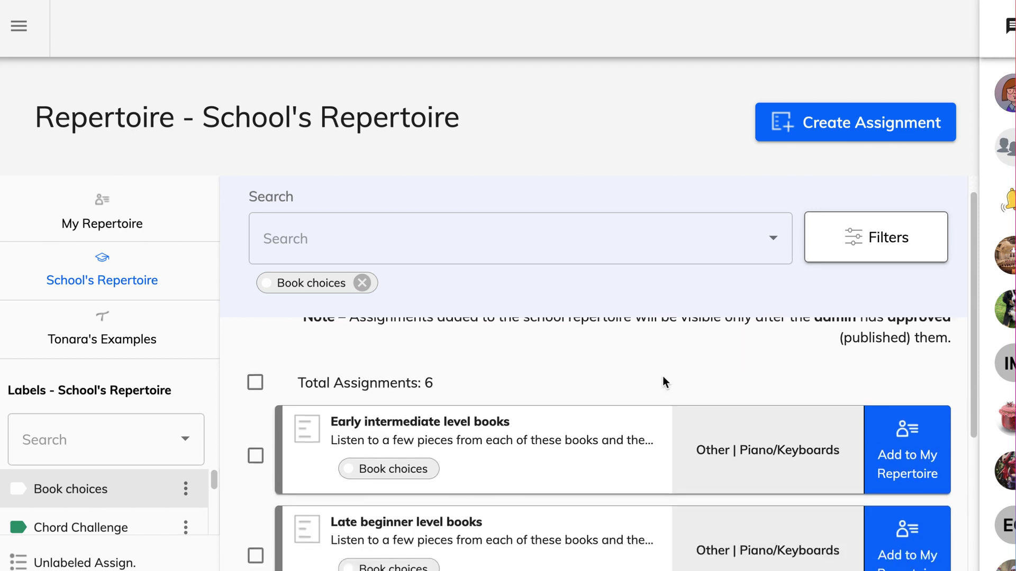
{"action": "scroll", "coordinate": [662, 376], "scroll_direction": "down", "scroll_amount": 2}
{"action": "scroll", "coordinate": [656, 381], "scroll_direction": "up", "scroll_amount": 6}
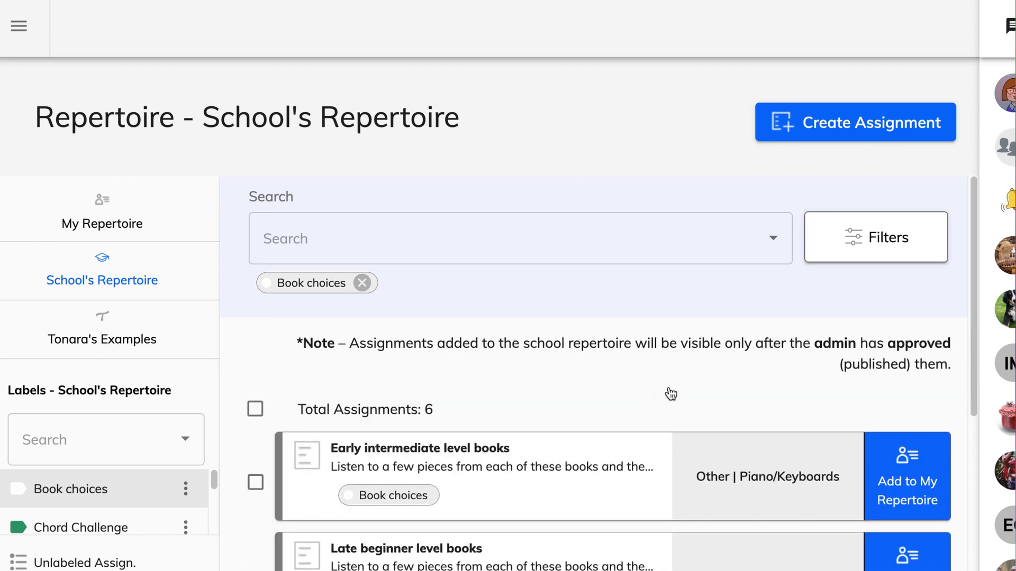
{"action": "left_click", "coordinate": [256, 409]}
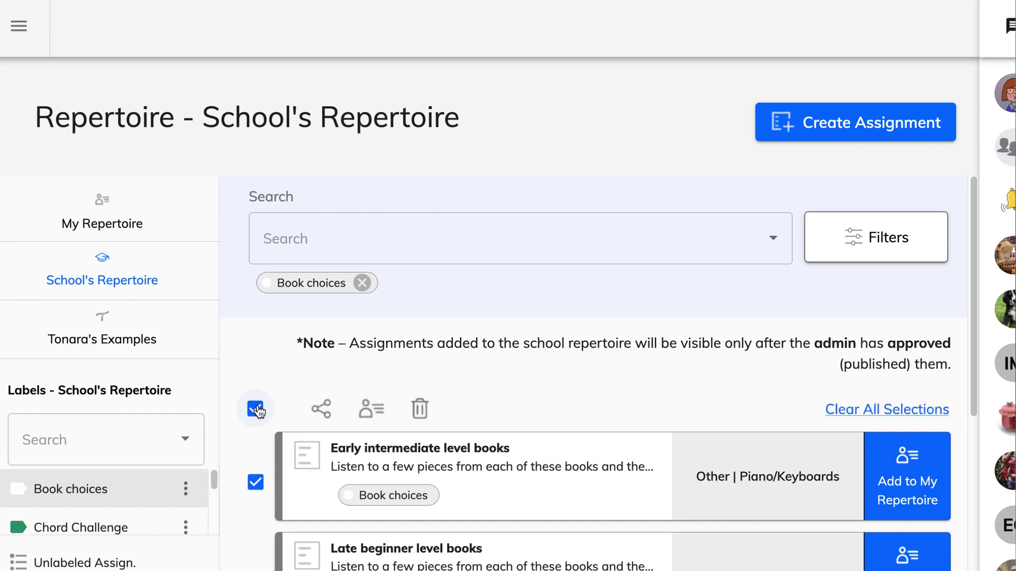
Add the selected Book choices assignments to My Repertoire, then clear the selection.
{"action": "left_click", "coordinate": [372, 411]}
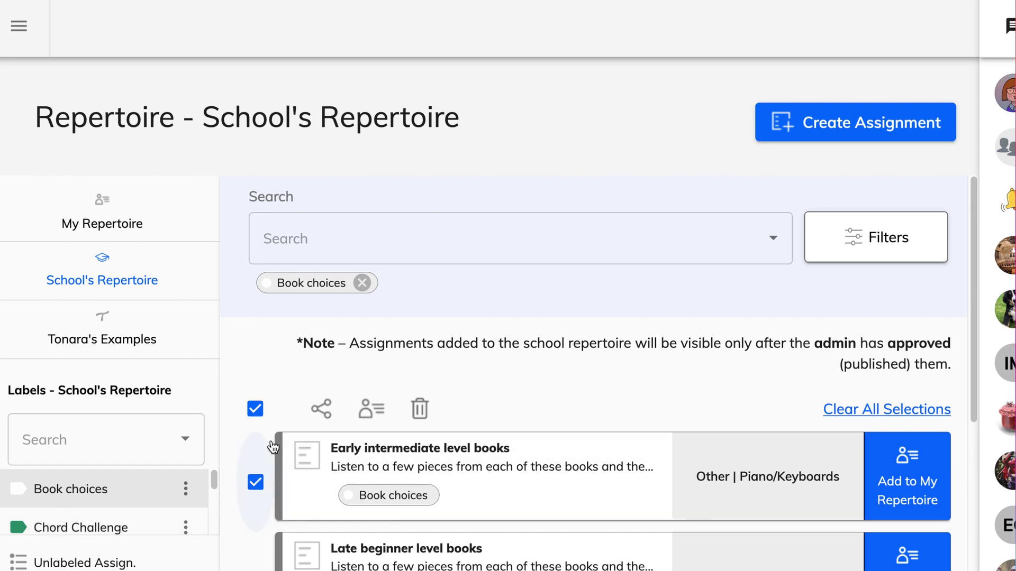
{"action": "left_click", "coordinate": [255, 409]}
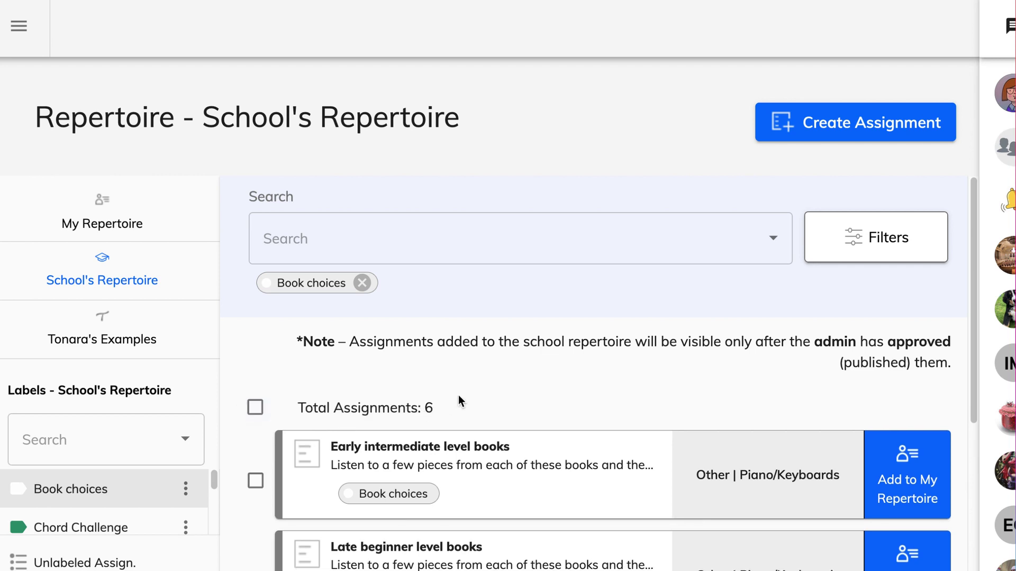
{"action": "scroll", "coordinate": [458, 394], "scroll_direction": "down", "scroll_amount": 3}
{"action": "scroll", "coordinate": [459, 402], "scroll_direction": "up", "scroll_amount": 1}
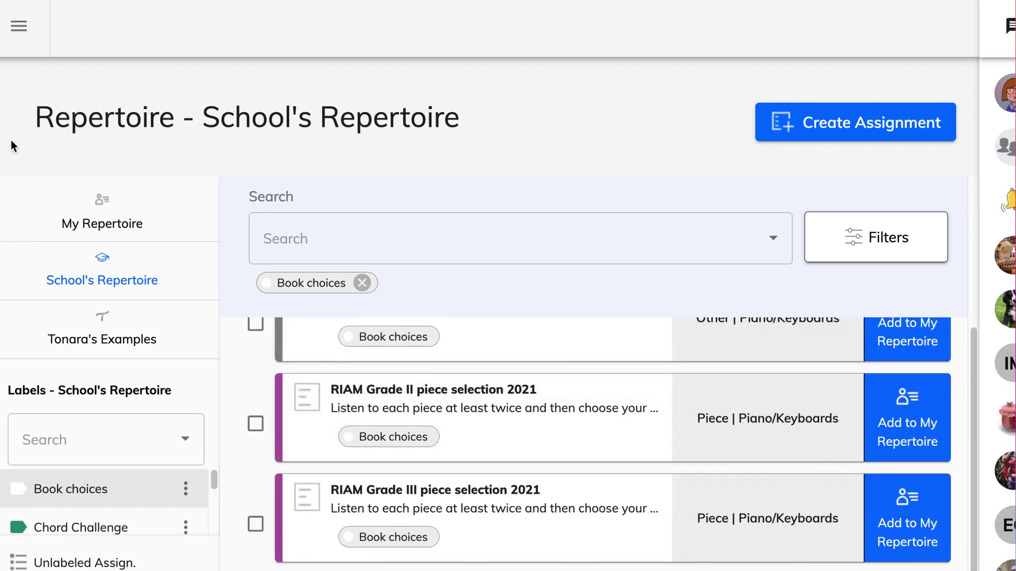